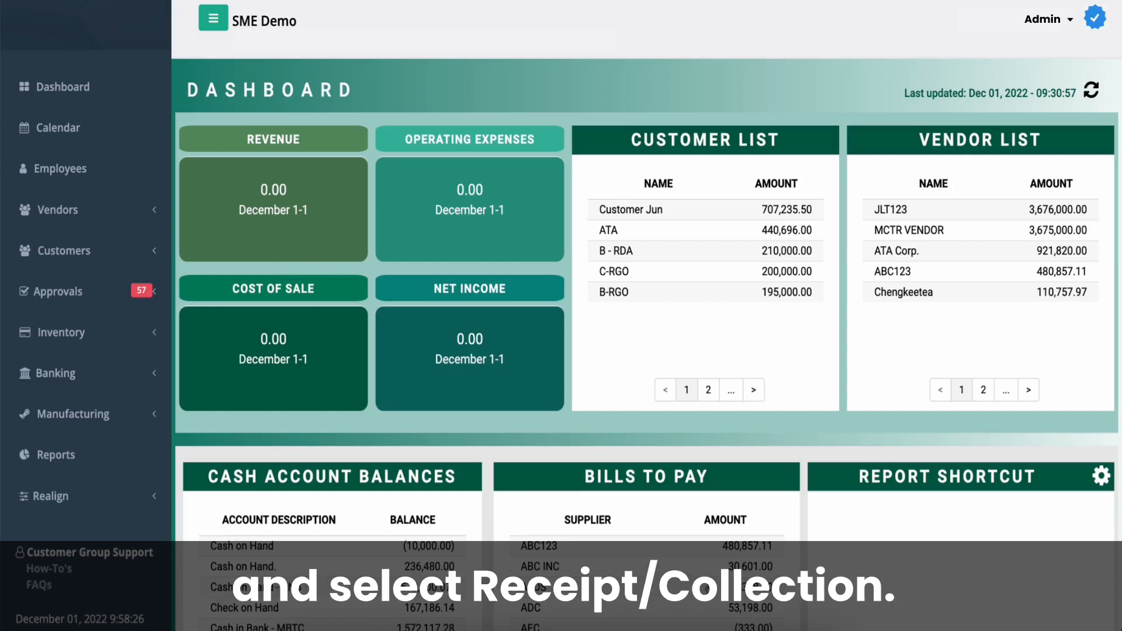
- Start a new customer entry in Receipts/Collection
left_click(146, 264)
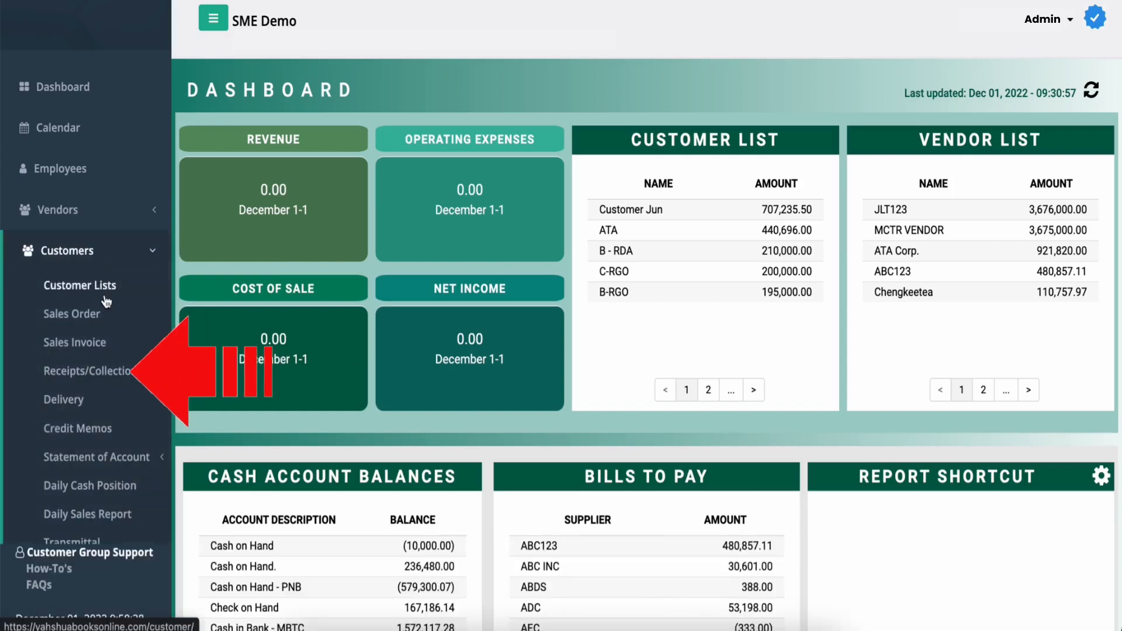
left_click(119, 373)
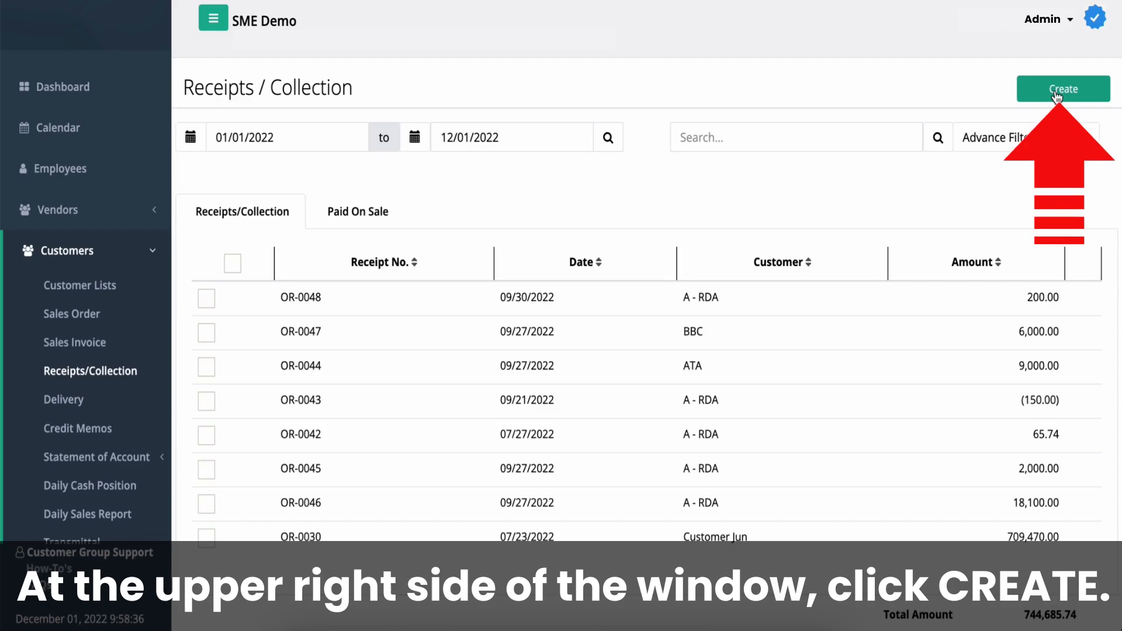
left_click(1057, 94)
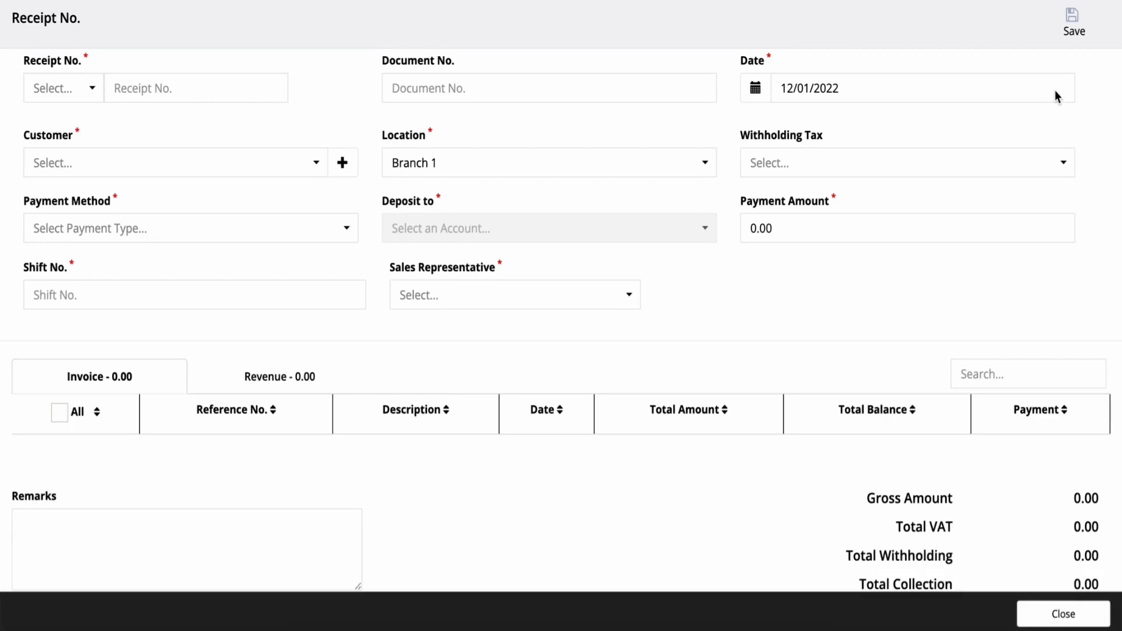
- Fill in the receipt header with the OR number series, date 11/30/2022 and customer ATA
left_click(90, 88)
left_click(88, 114)
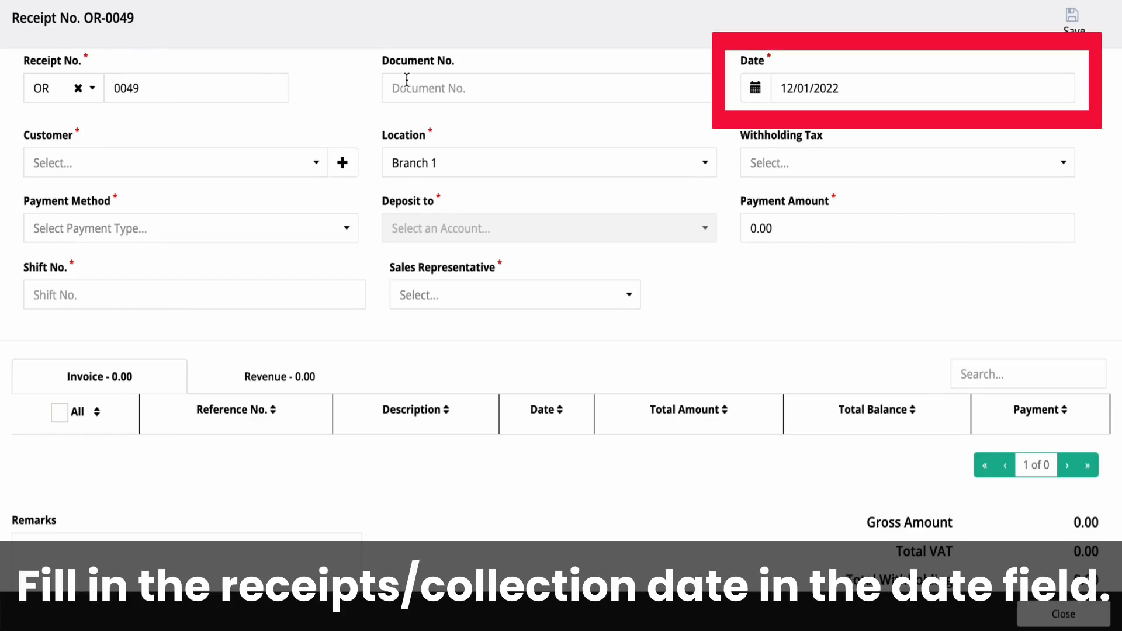
left_click(755, 87)
left_click(862, 156)
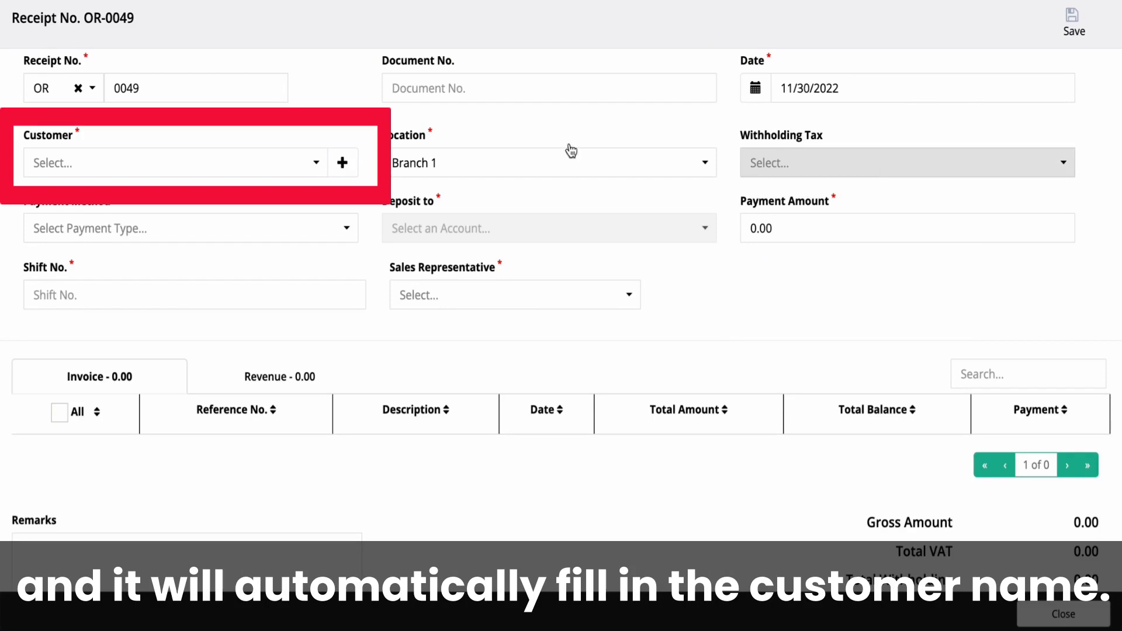
left_click(310, 163)
left_click(271, 205)
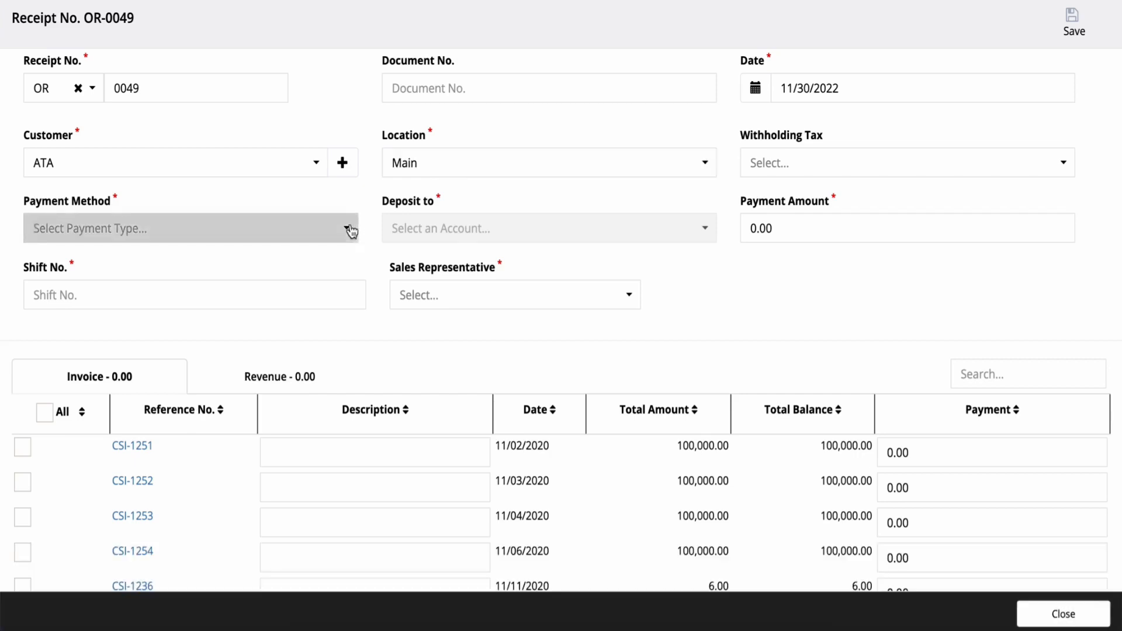
- Enter the payment details: location Main, Check into Cash in Bank - BOC, check number 129879, check date 12/01/2022, sales representative Sample123
left_click(351, 228)
left_click(327, 270)
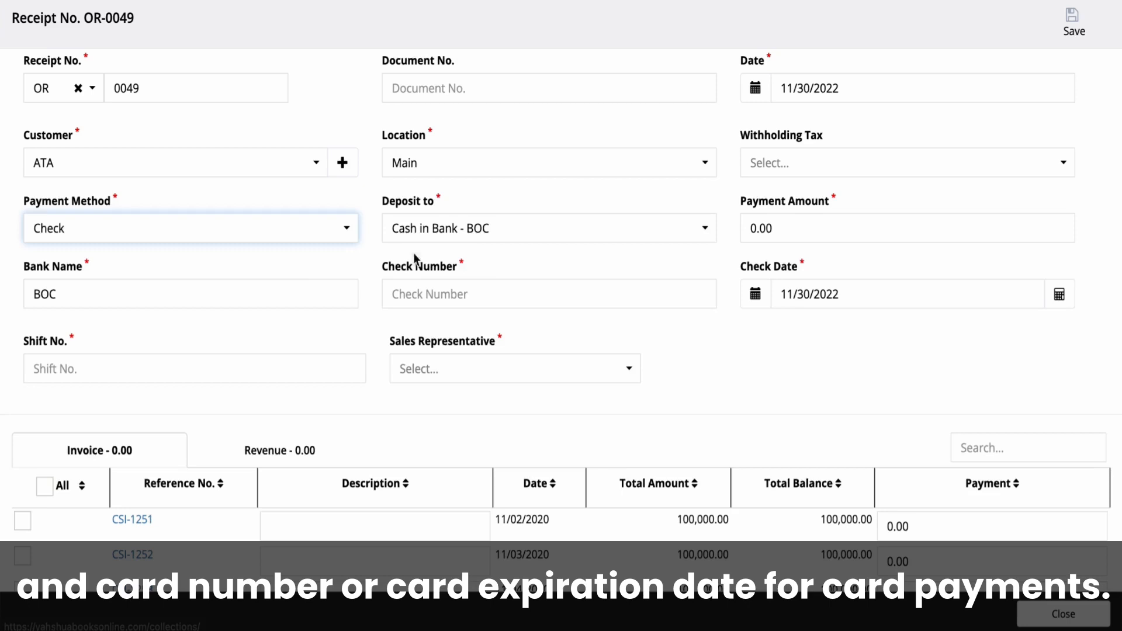
left_click(431, 287)
type("129879")
left_click(757, 295)
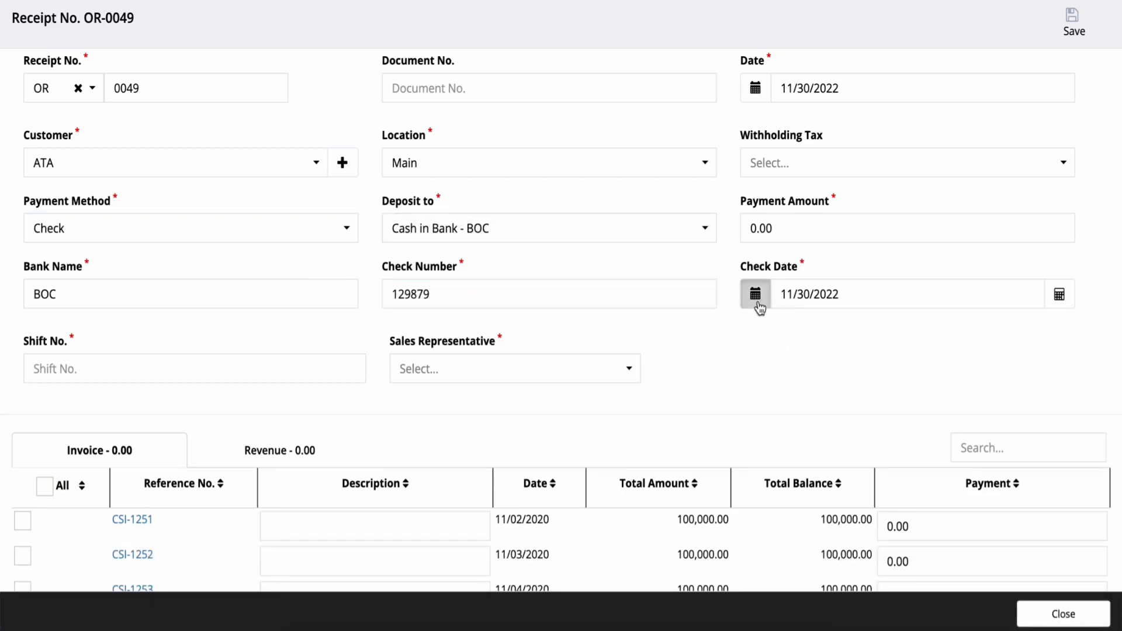
left_click(888, 469)
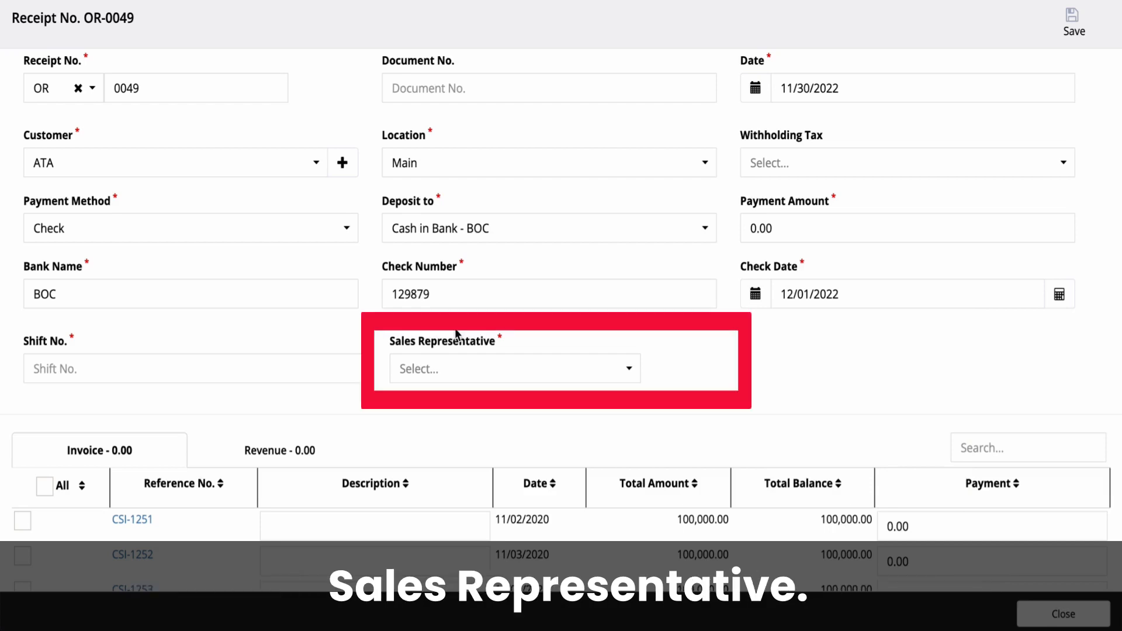
left_click(422, 368)
left_click(431, 392)
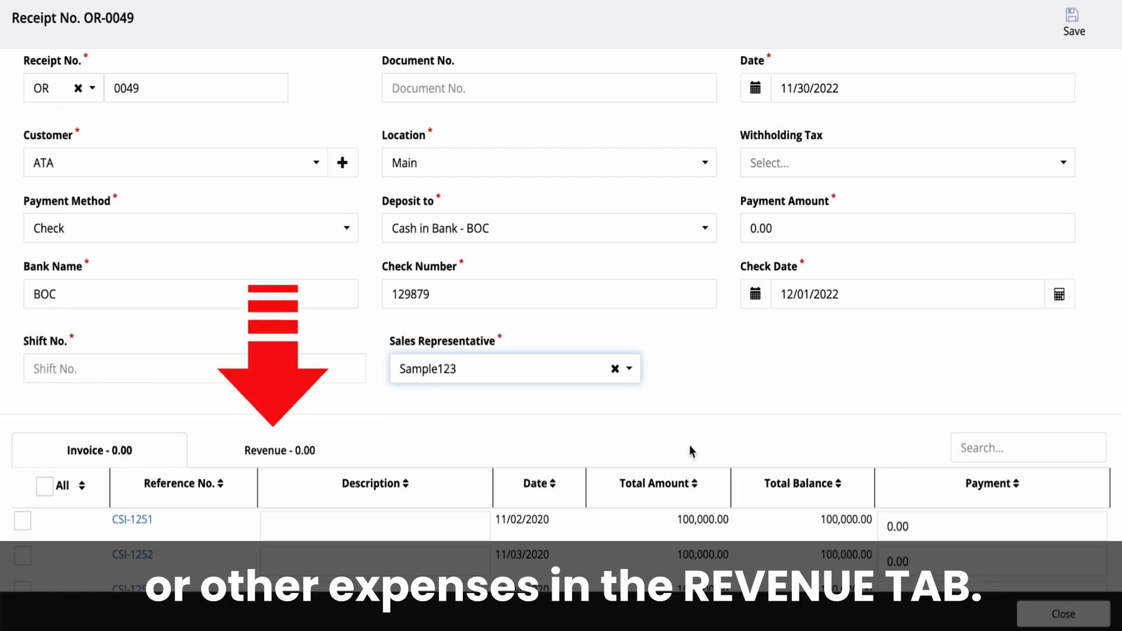
- Select invoices CSI-1251, CSI-1252 and CSI-1253 for collection, and set the payment for CSI-1253 to 50000
scroll(689, 445, "down", 5)
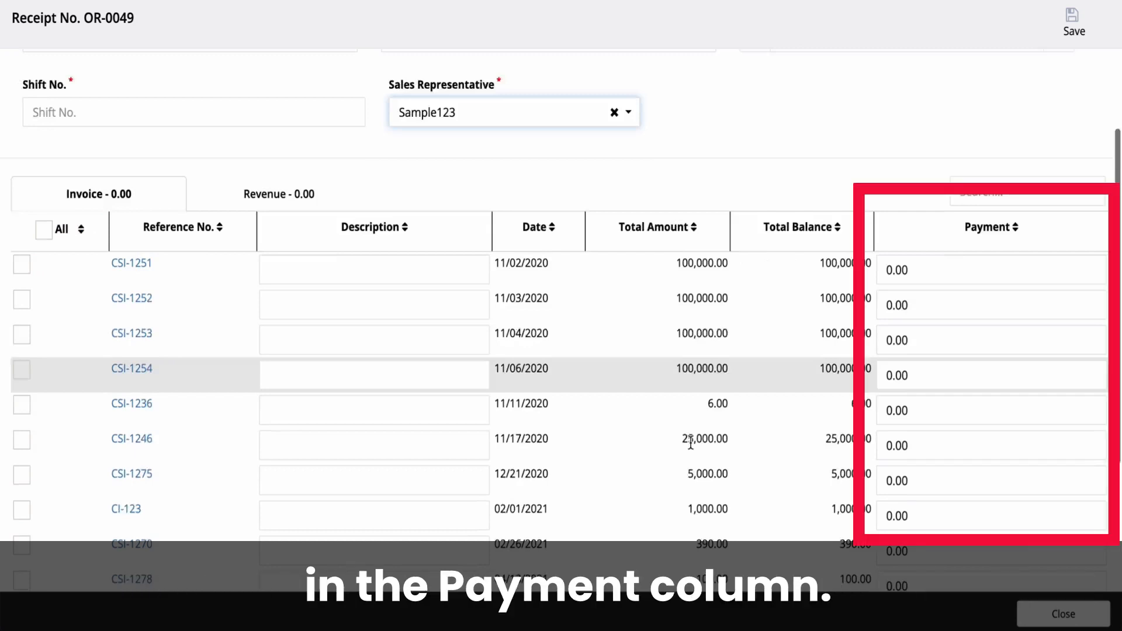
scroll(238, 301, "down", 3)
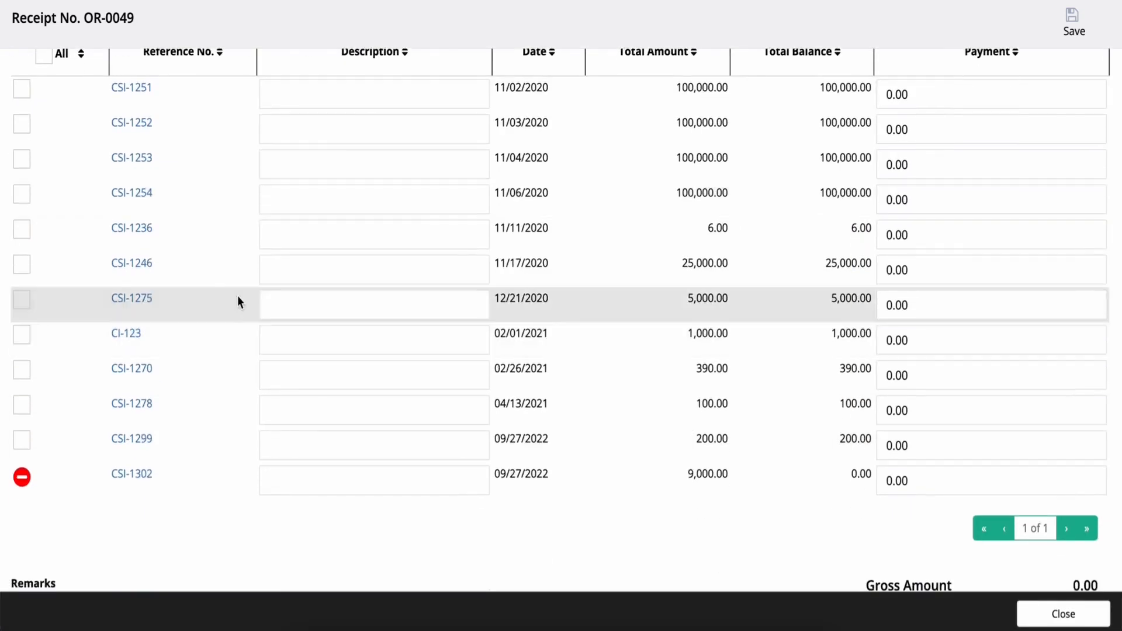
left_click(25, 105)
left_click(22, 123)
left_click(22, 158)
left_click(945, 162)
type("50000")
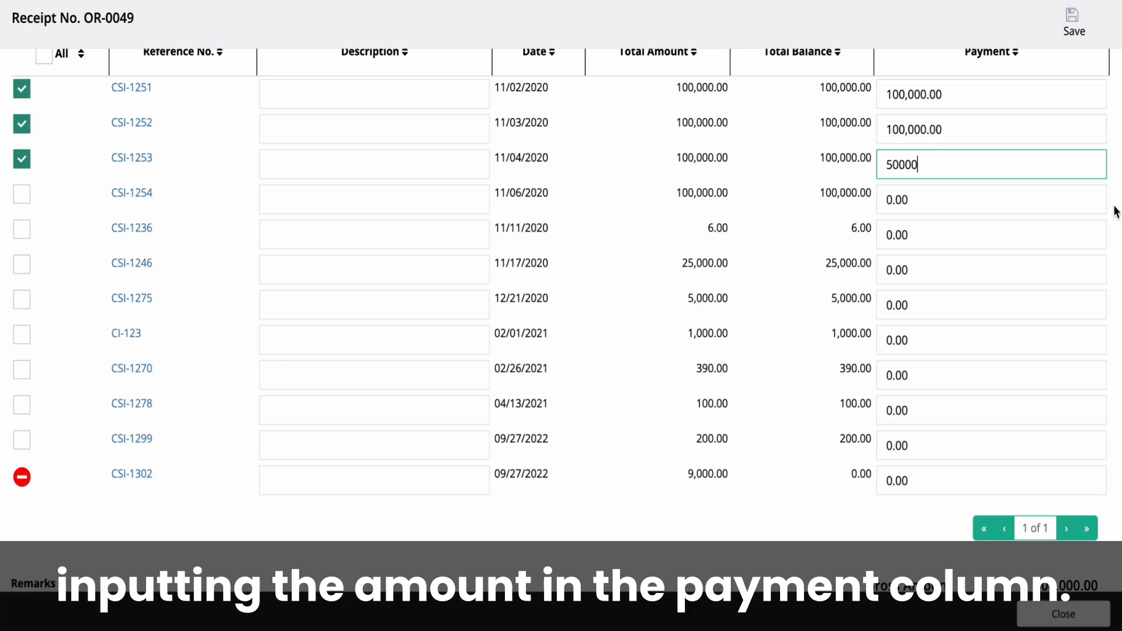
- Search the invoice table for 1253 and look over the listed invoices down to the table's paging
scroll(1114, 211, "up", 3)
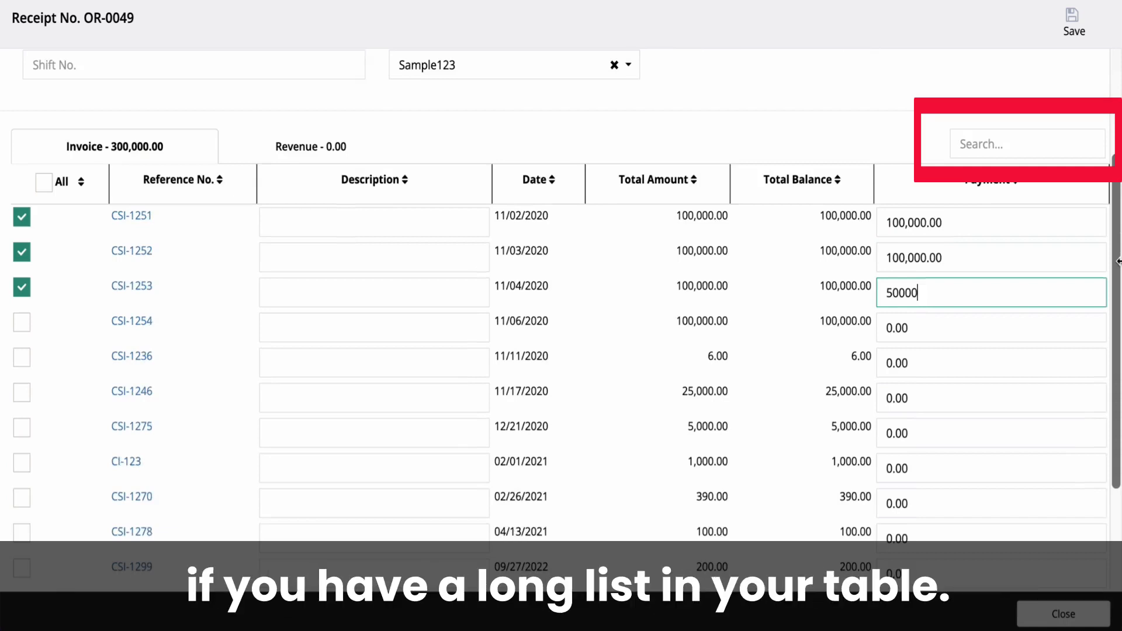
scroll(1028, 176, "up", 1)
left_click(1028, 176)
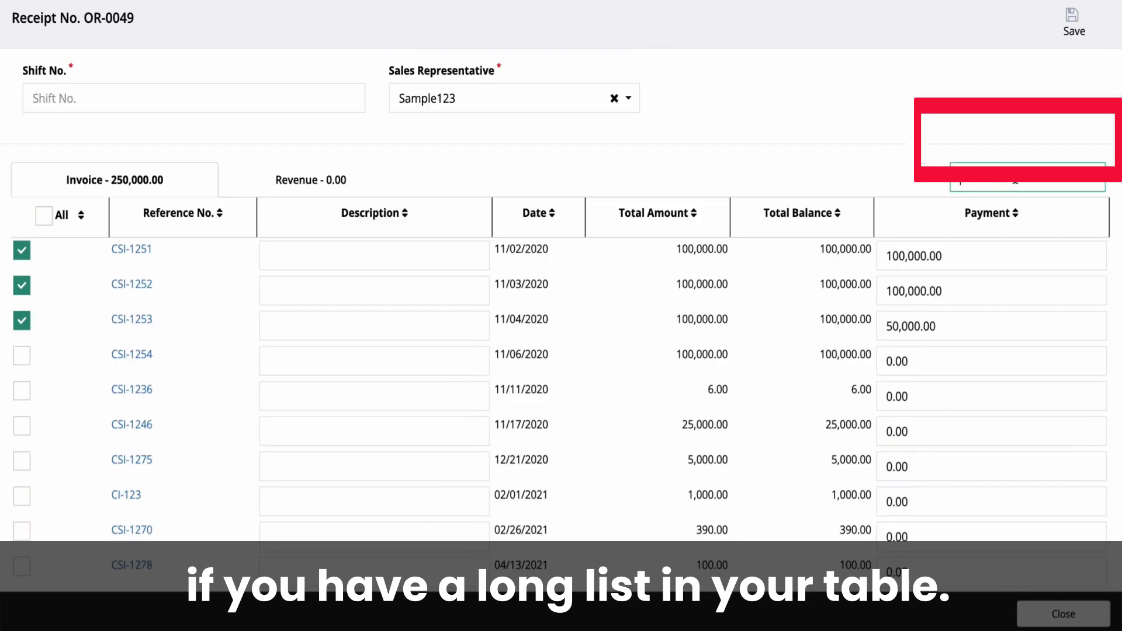
type("1253")
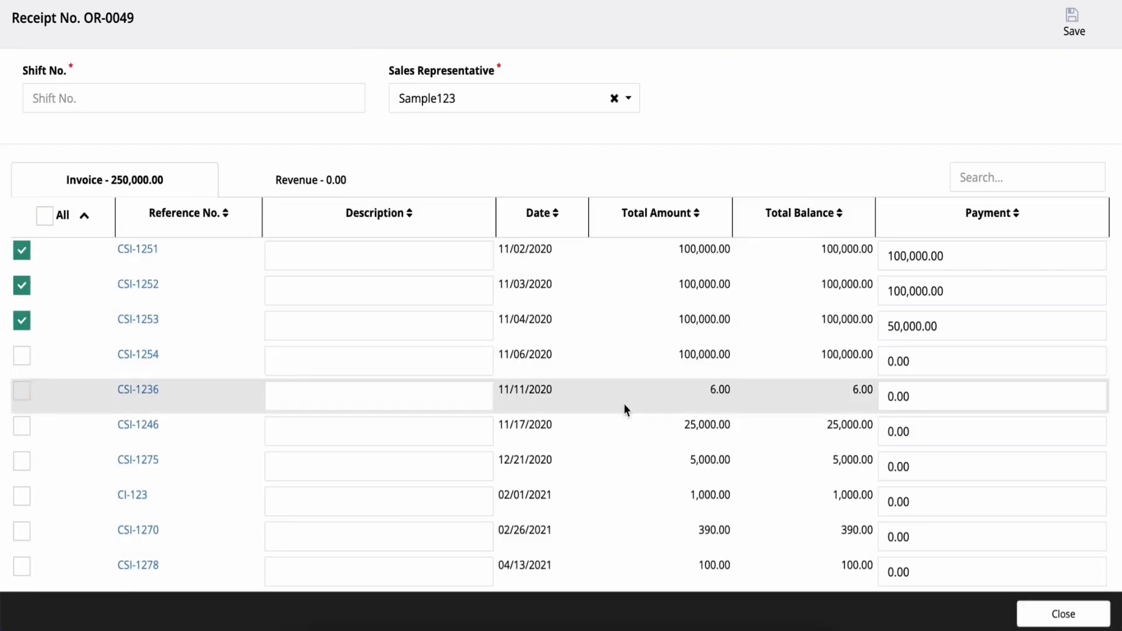
scroll(623, 403, "down", 4)
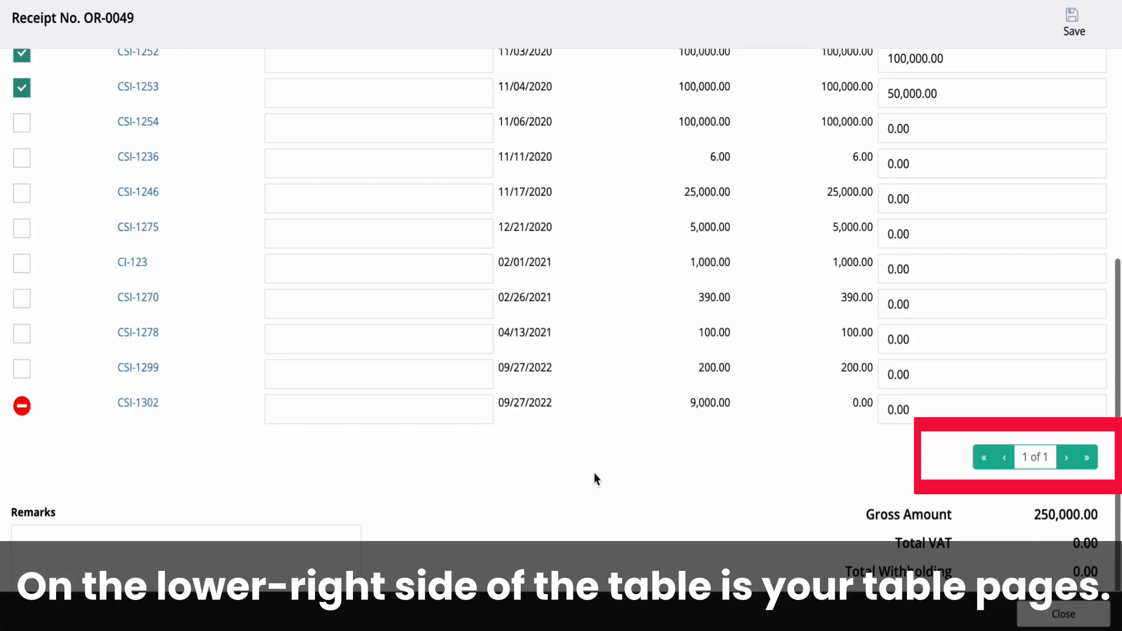
- In the receipt's revenue section, assign the Advances from Customers account to the first line
scroll(1047, 429, "up", 8)
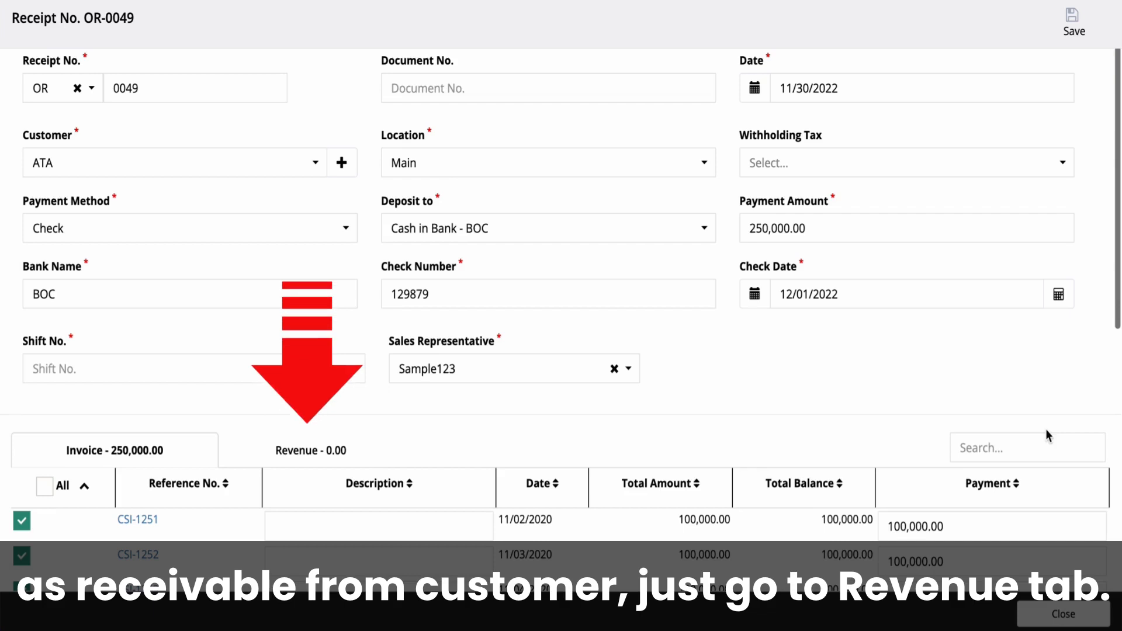
left_click(346, 454)
scroll(346, 454, "down", 1)
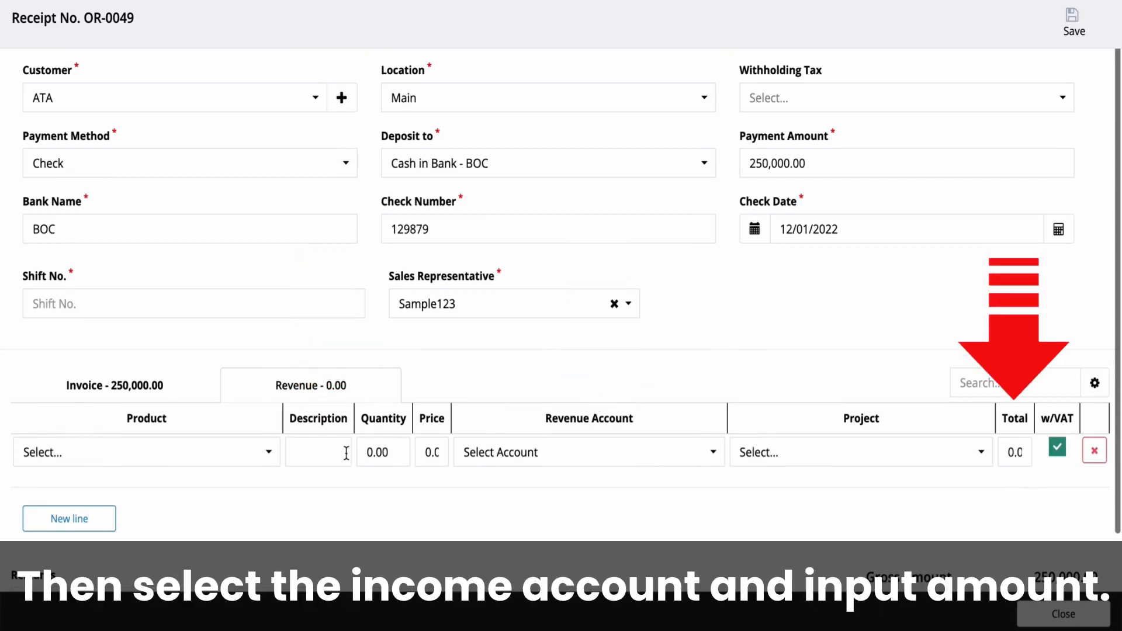
left_click(468, 452)
type("advances")
left_click(538, 539)
- Assign subsidiary ATA with an amount of 5000 to the Advances from Customers line and exclude the line from VAT
left_click(359, 127)
type("ata")
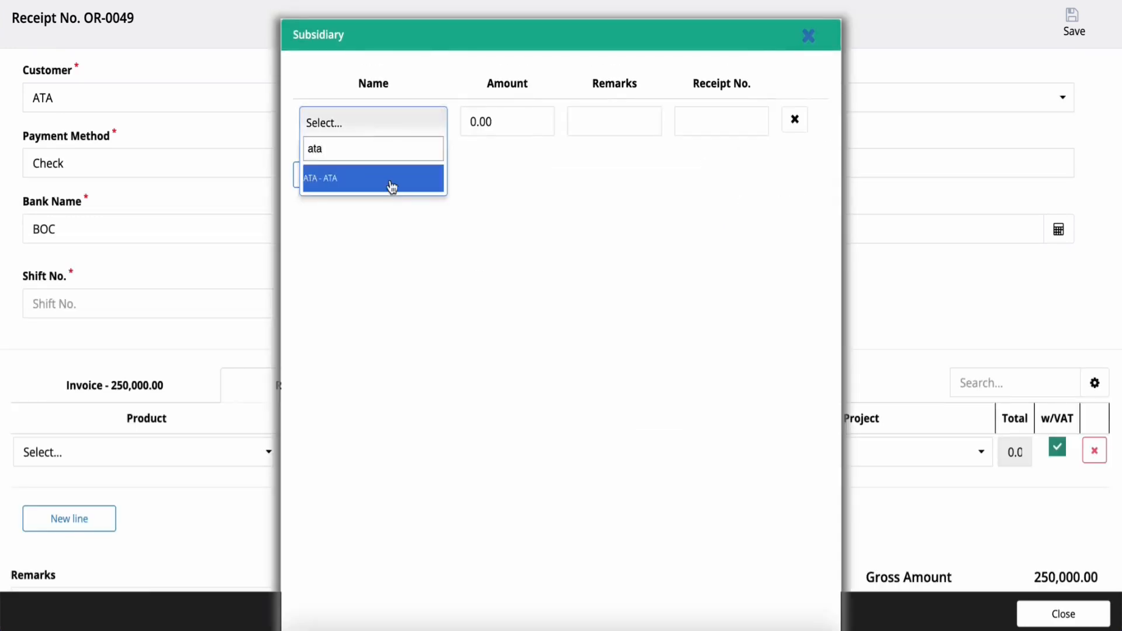
left_click(374, 178)
left_click(483, 121)
type("5000")
left_click(808, 36)
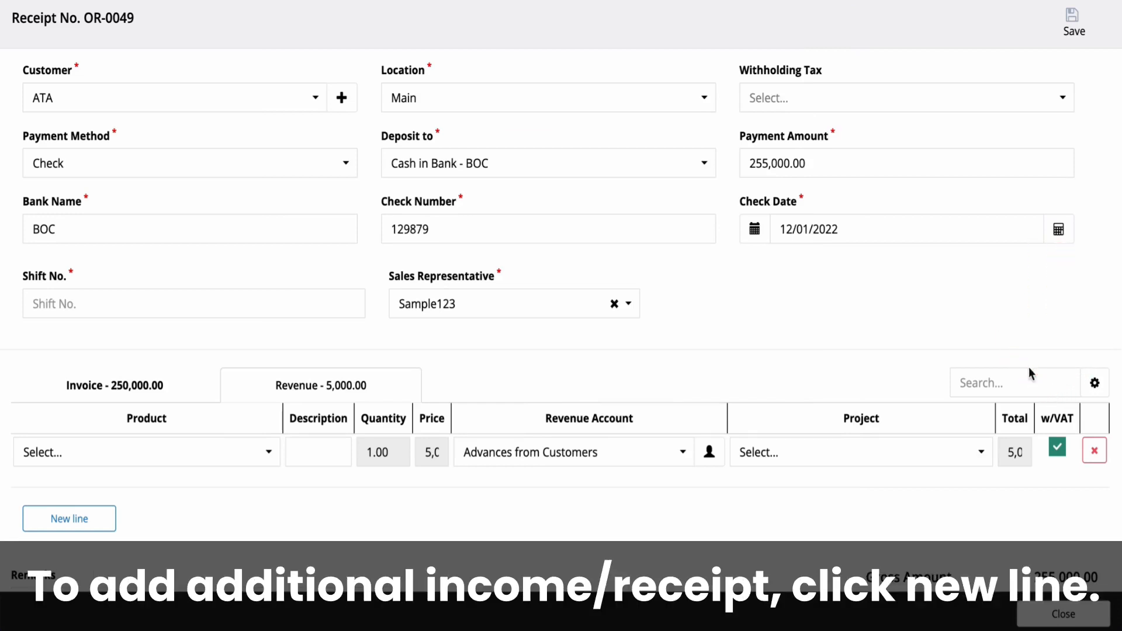
left_click(1055, 447)
- Enter "ata payment" as the remarks, and save and close the receipt
scroll(1052, 446, "down", 2)
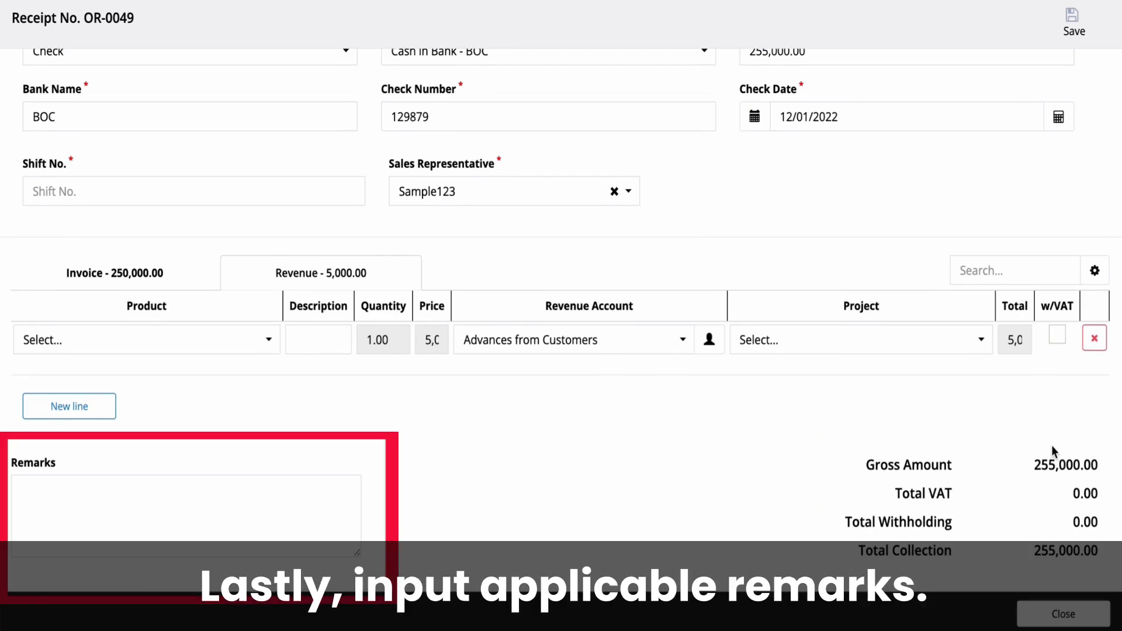
left_click(251, 492)
type("ata payment")
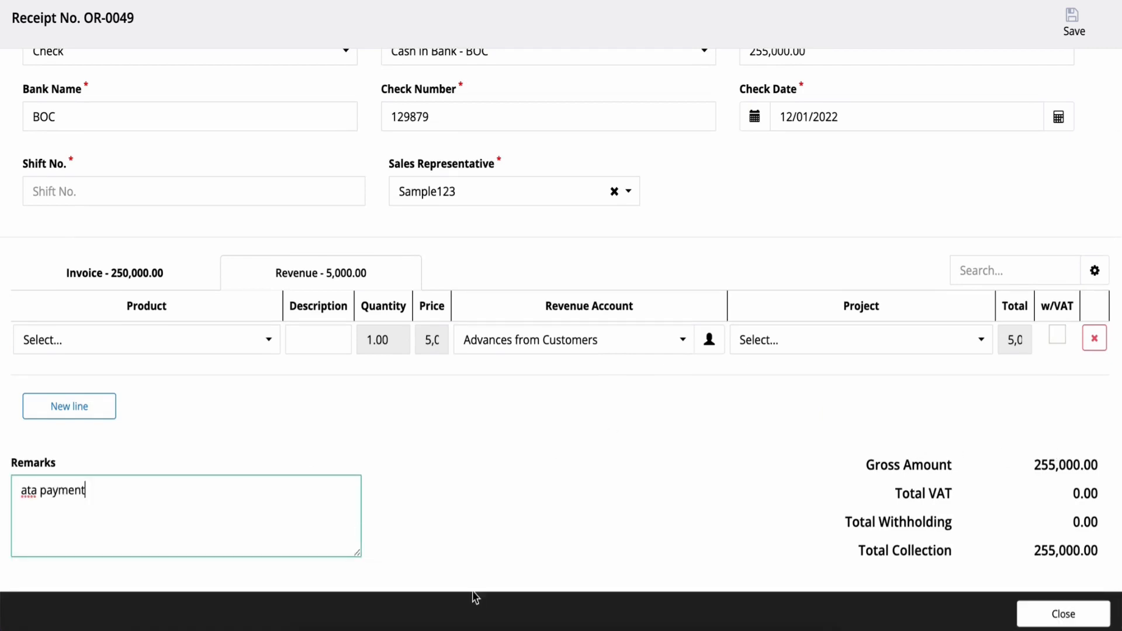
left_click(1073, 35)
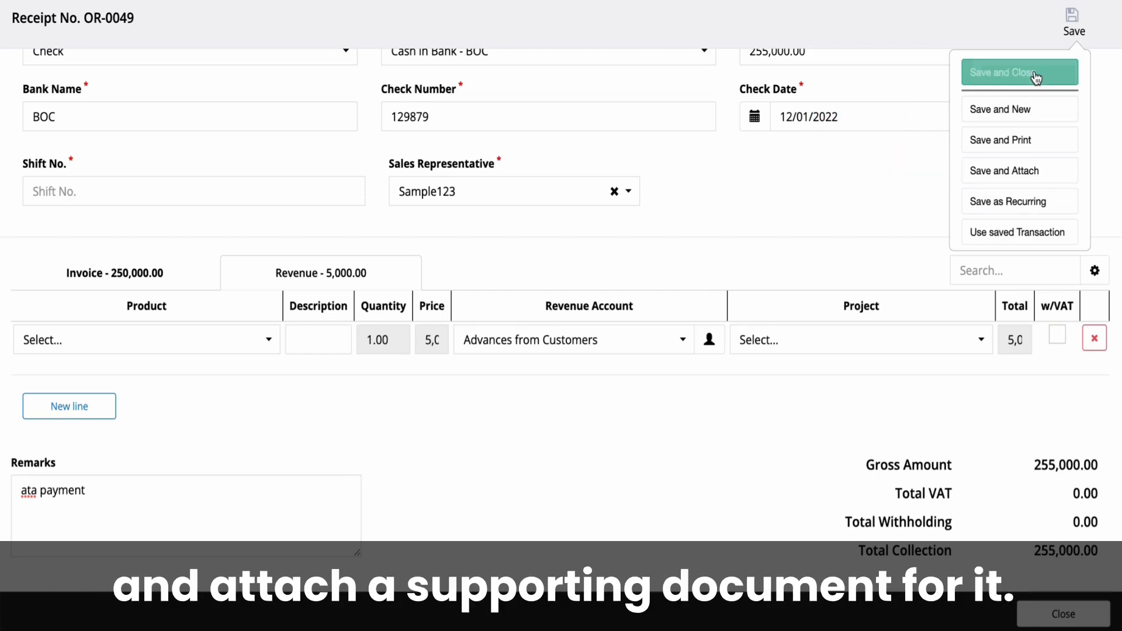
left_click(1036, 77)
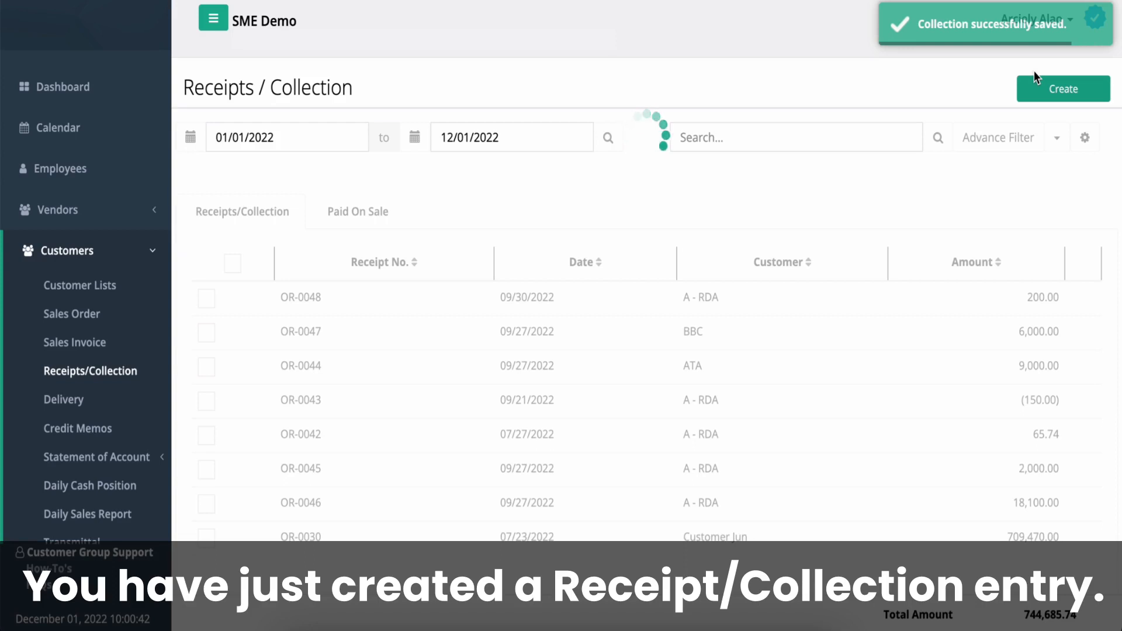